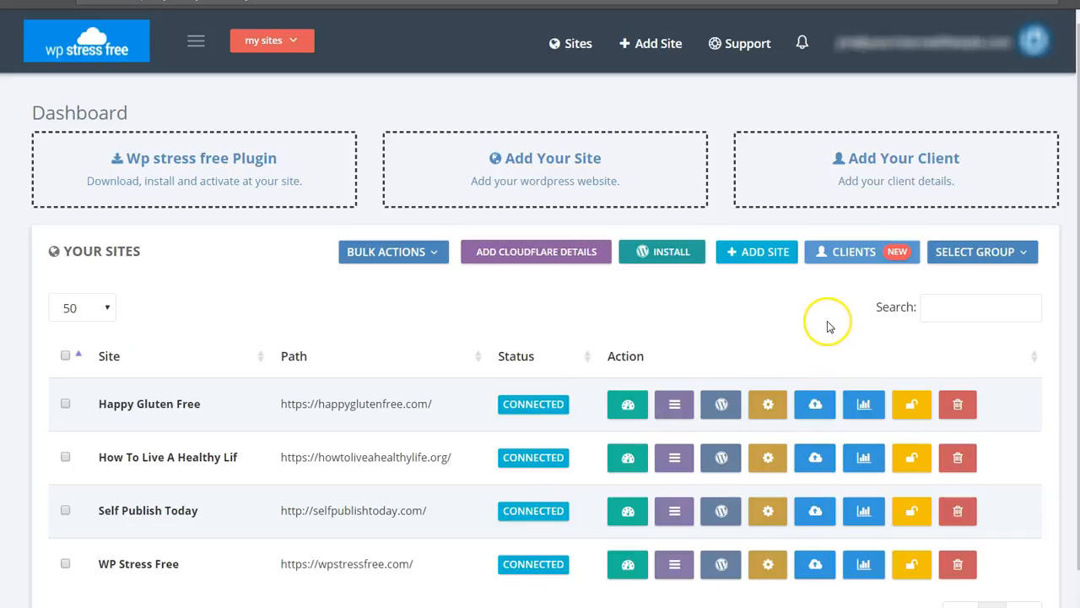
pyautogui.click(979, 252)
pyautogui.click(840, 90)
pyautogui.click(927, 111)
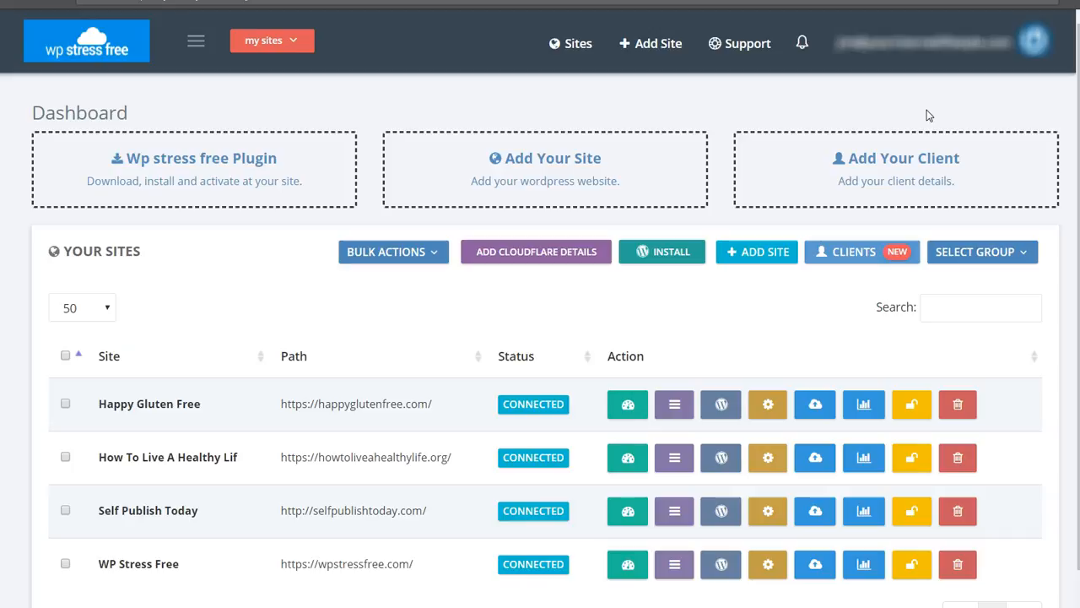
pyautogui.click(932, 71)
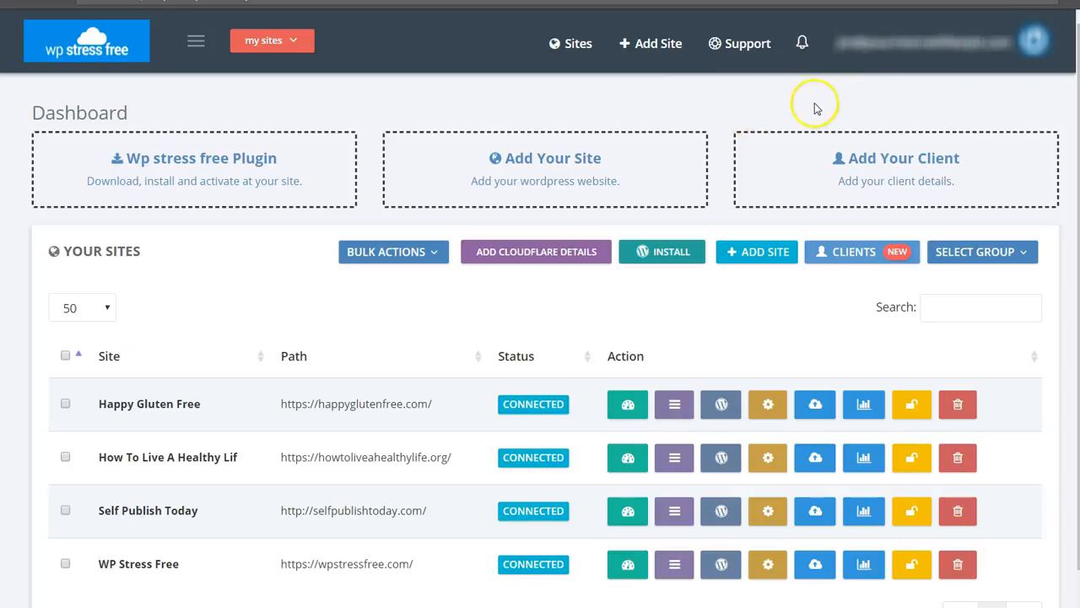
# Open the account settings and go to the Dropbox storage configuration.
pyautogui.click(892, 43)
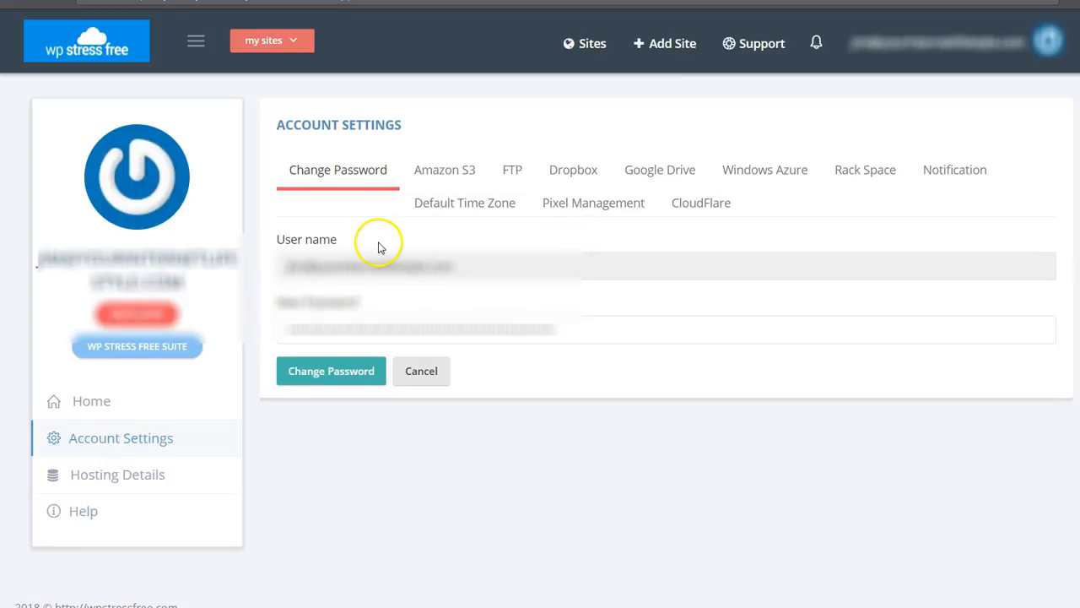
pyautogui.click(988, 60)
pyautogui.click(567, 181)
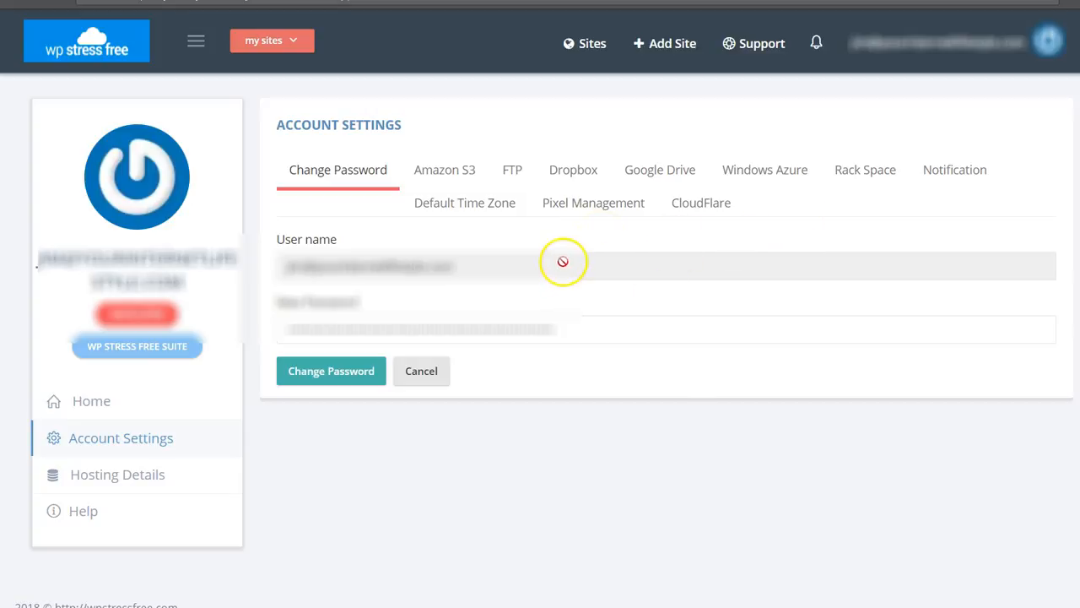
pyautogui.click(584, 171)
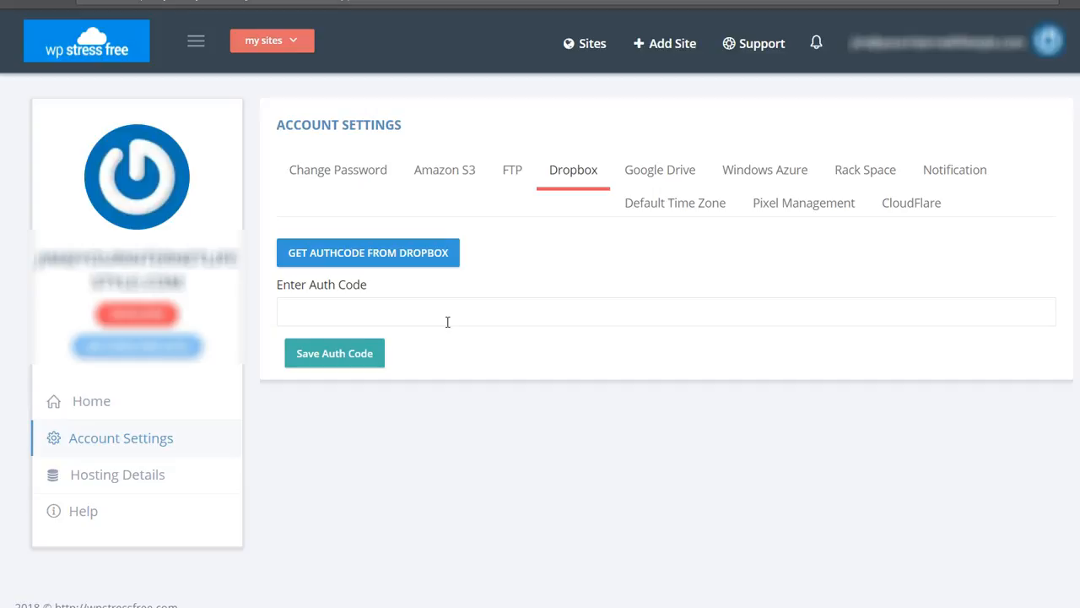
# Request a Dropbox auth code, allow Wp Blazer App access to the Dropbox files, and copy the generated code.
pyautogui.click(340, 255)
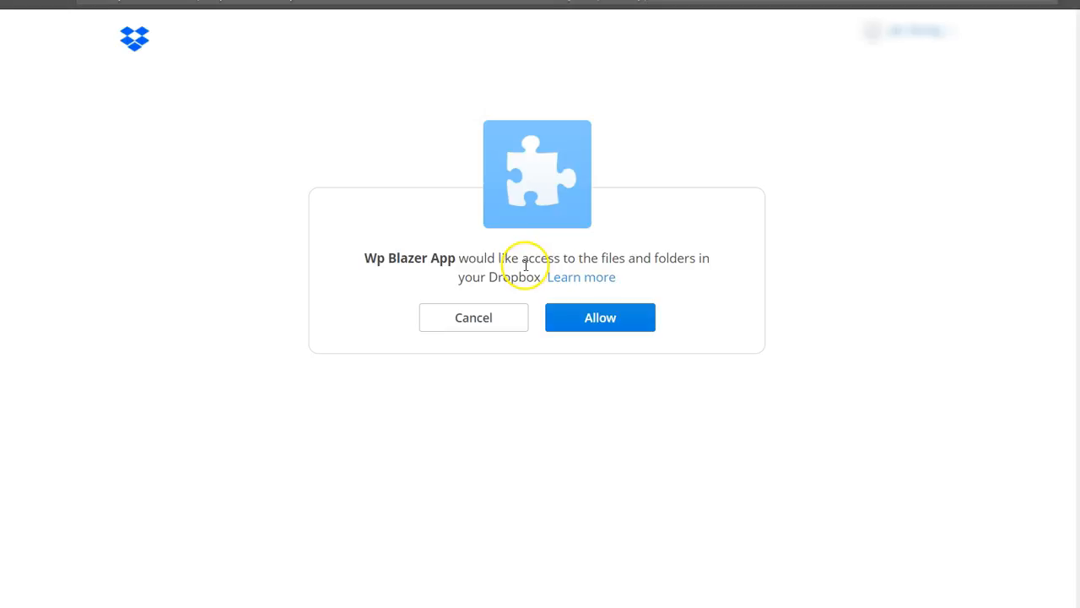
pyautogui.click(620, 319)
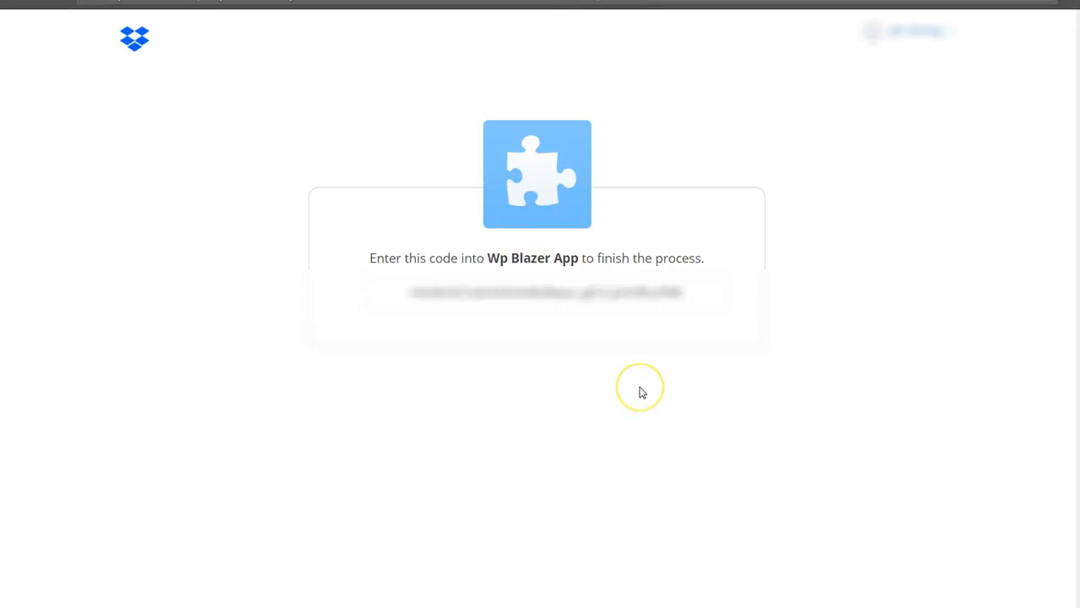
pyautogui.doubleClick(707, 296)
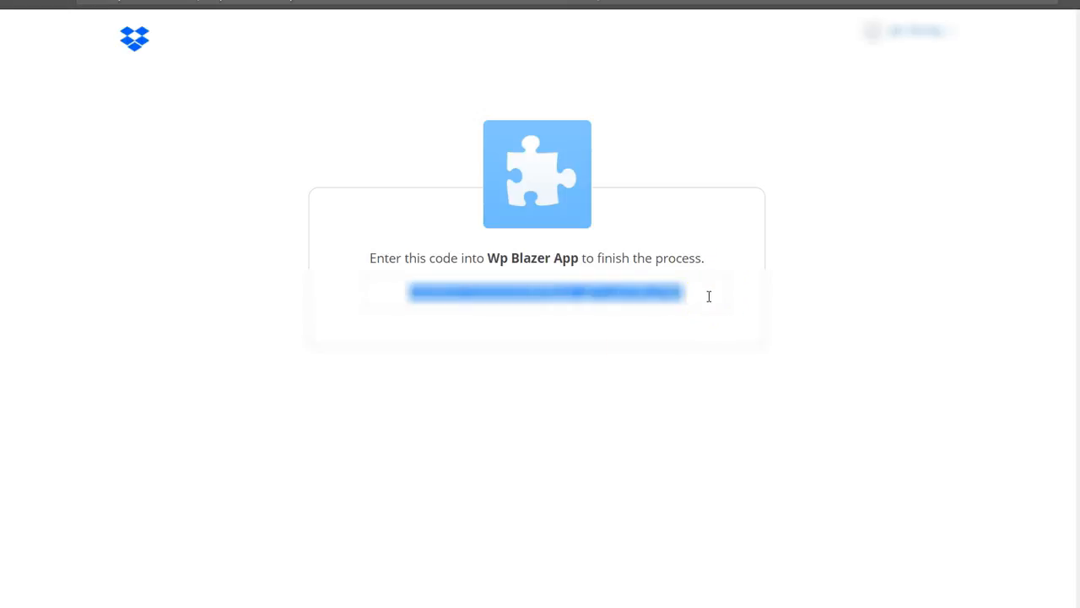
pyautogui.rightClick(649, 296)
pyautogui.click(662, 312)
# Return to the account settings, paste the Dropbox auth code into its field and save it.
pyautogui.hotkey('ctrl', 'shift', 'Tab')
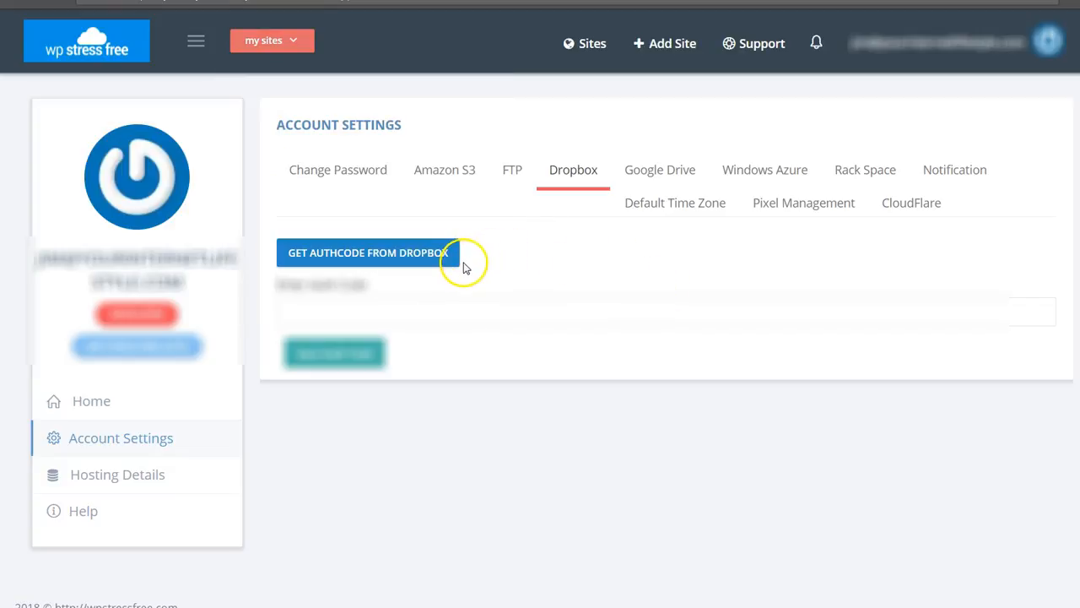
pyautogui.click(559, 313)
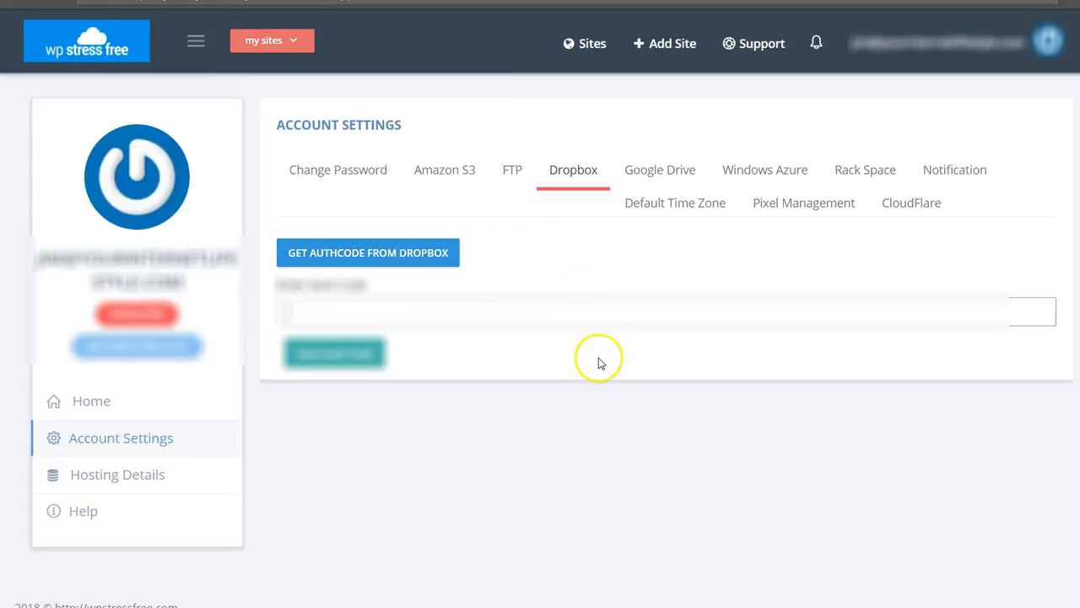
pyautogui.hotkey('ctrl', 'v')
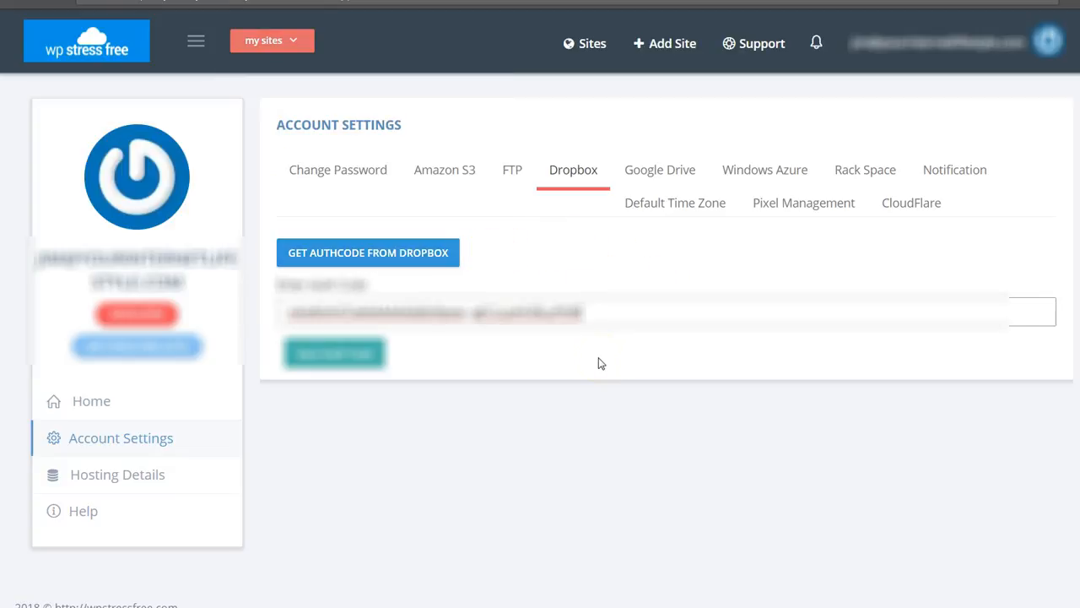
pyautogui.click(346, 354)
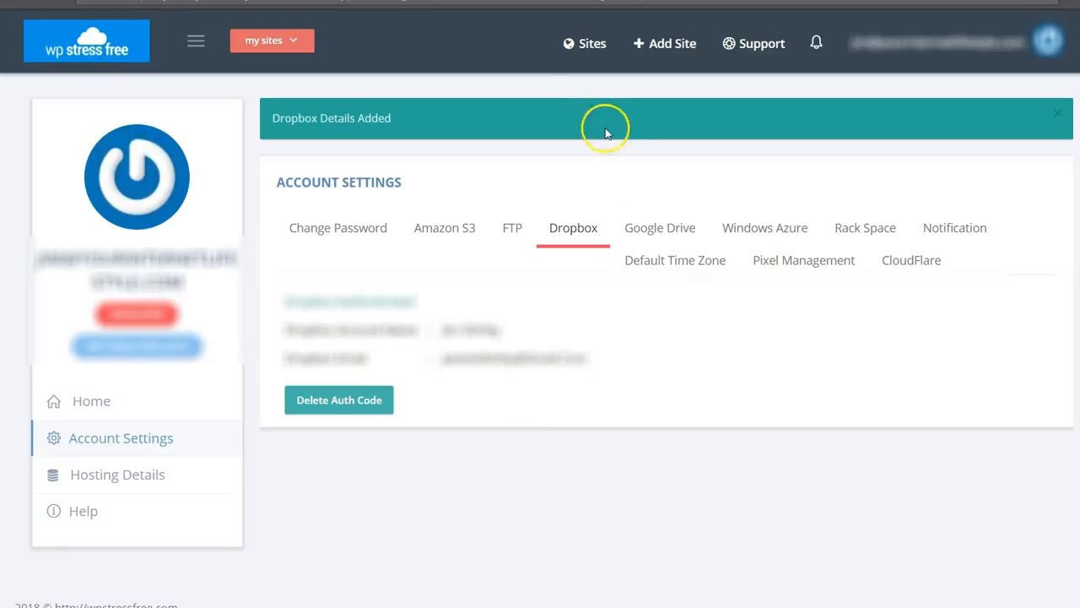
# Return to the sites list and open the dashboard of the How To Live A Healthy Life site.
pyautogui.click(583, 43)
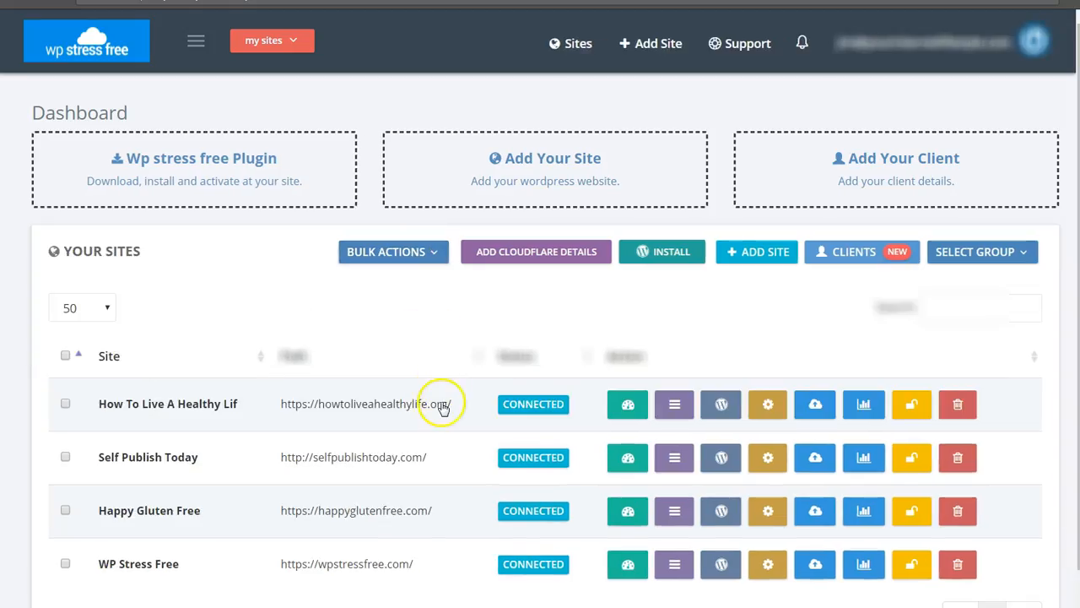
pyautogui.scroll(-1, 373, 458)
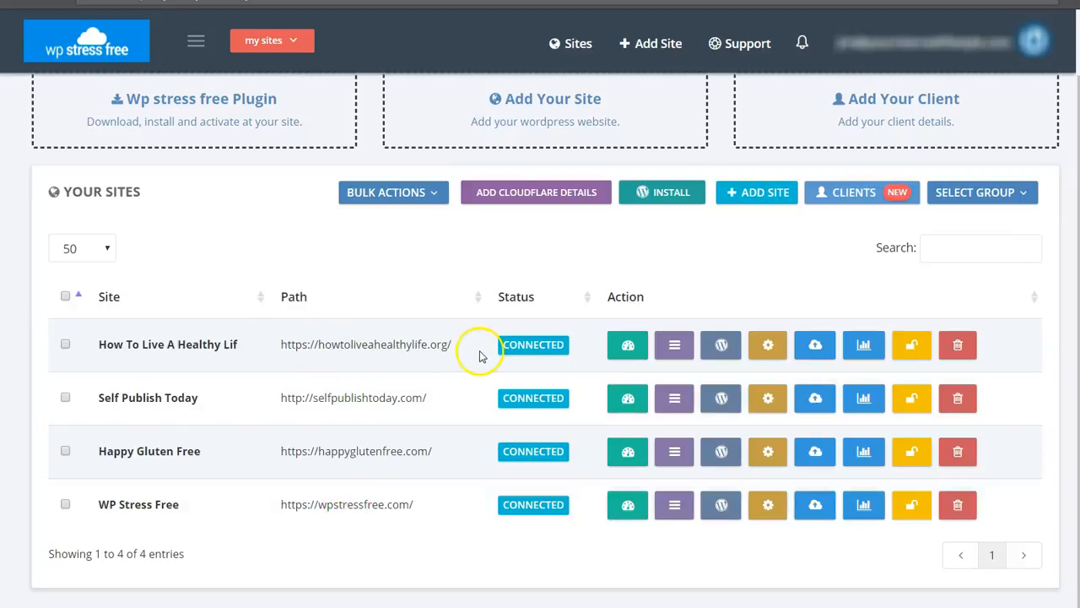
pyautogui.click(630, 349)
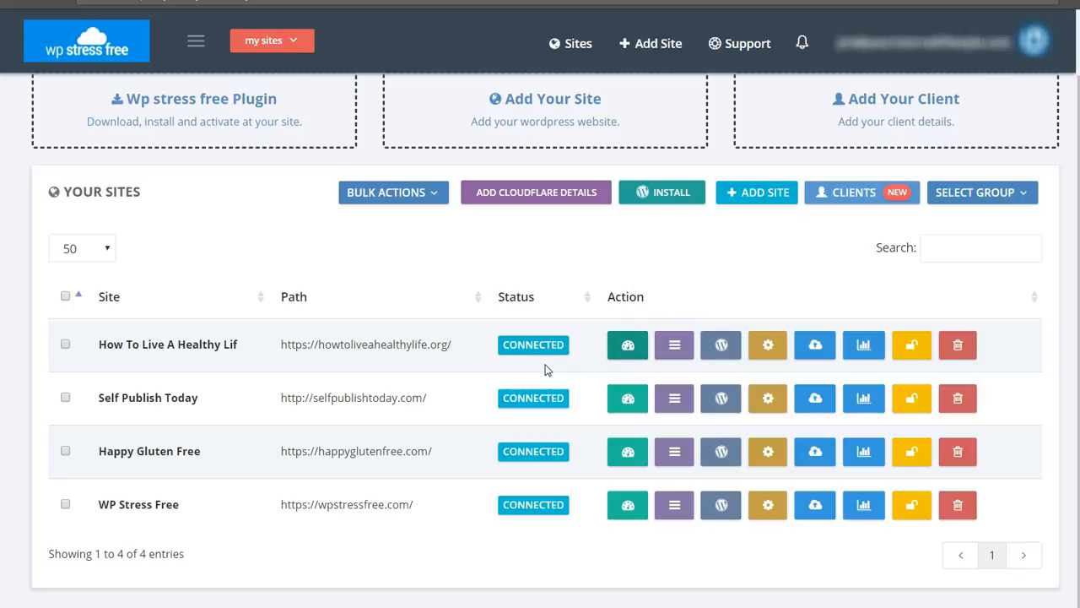
pyautogui.click(436, 381)
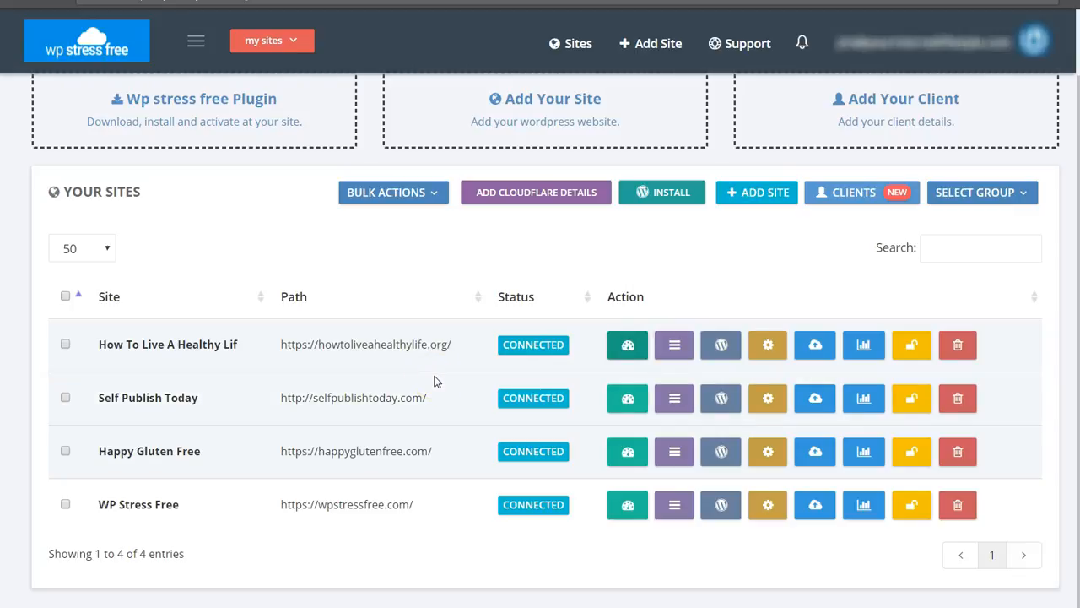
pyautogui.click(427, 387)
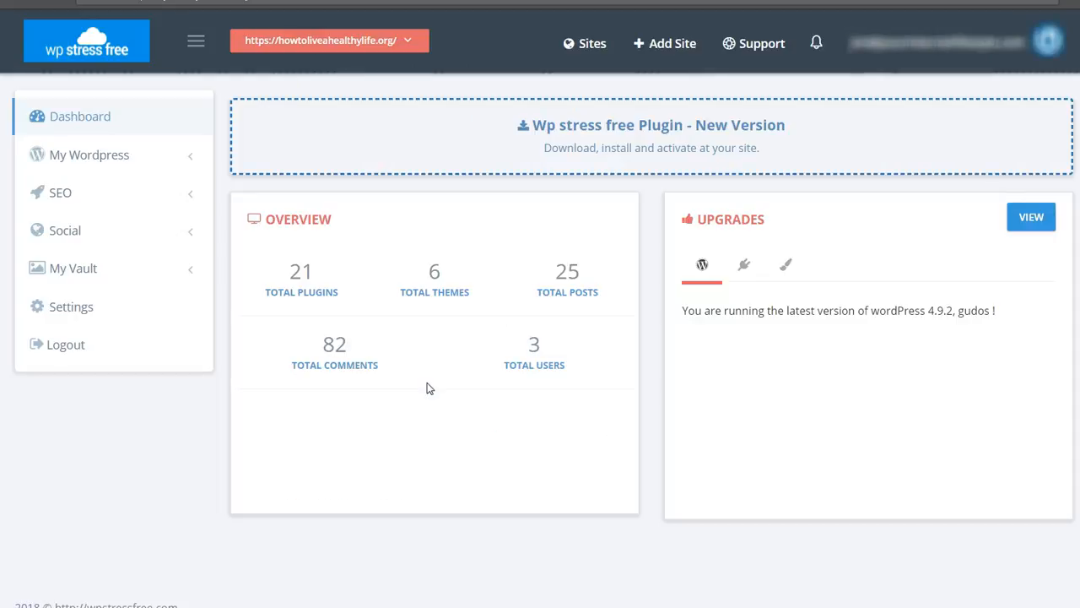
pyautogui.click(439, 406)
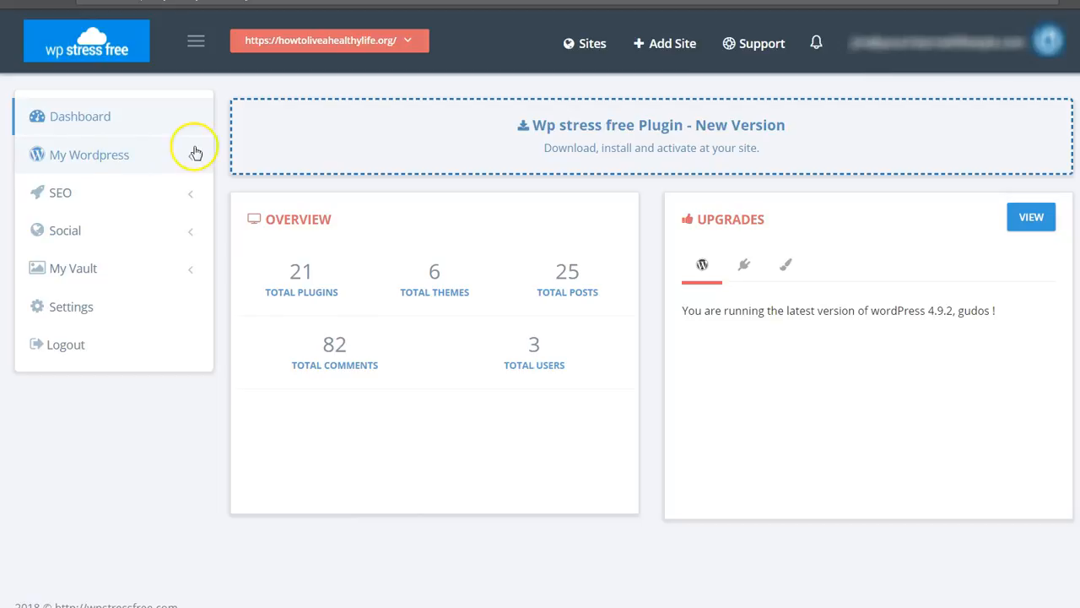
# Open the site's list of scheduled backups from its WordPress management options.
pyautogui.click(125, 158)
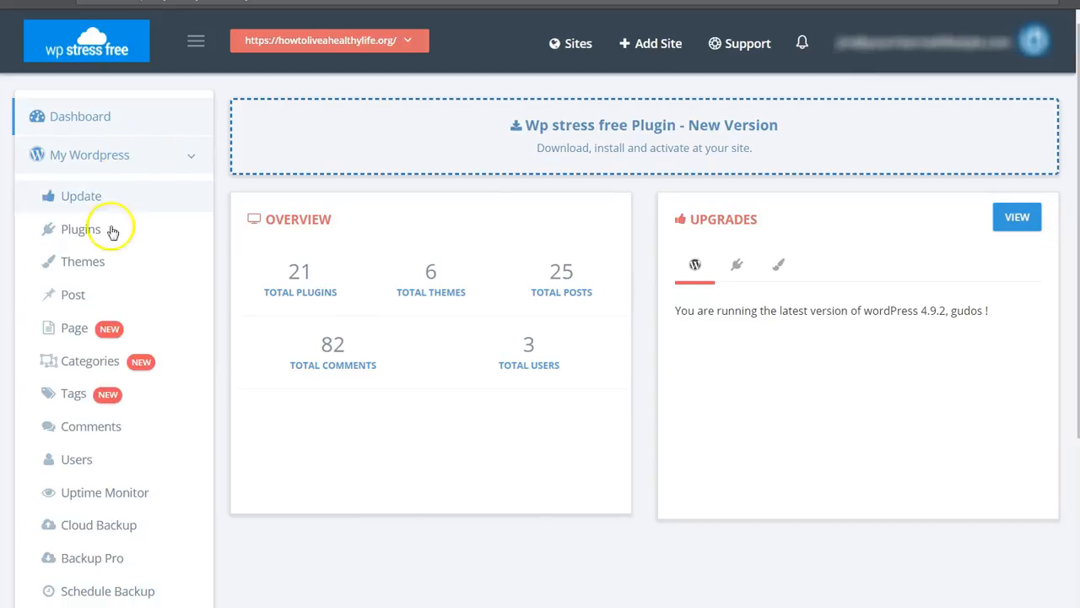
pyautogui.click(120, 532)
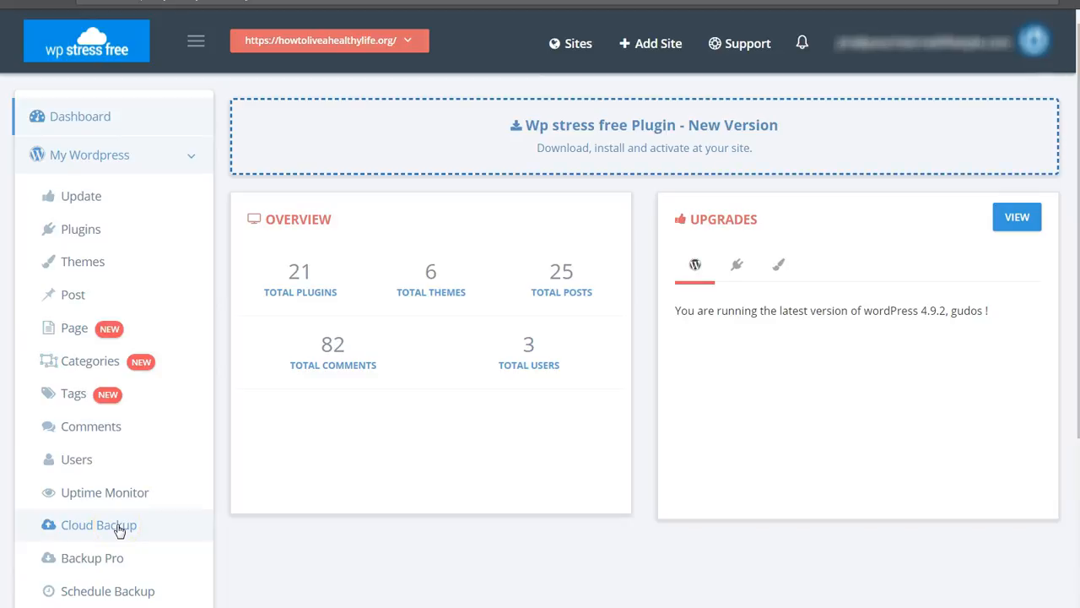
pyautogui.scroll(-2, 135, 540)
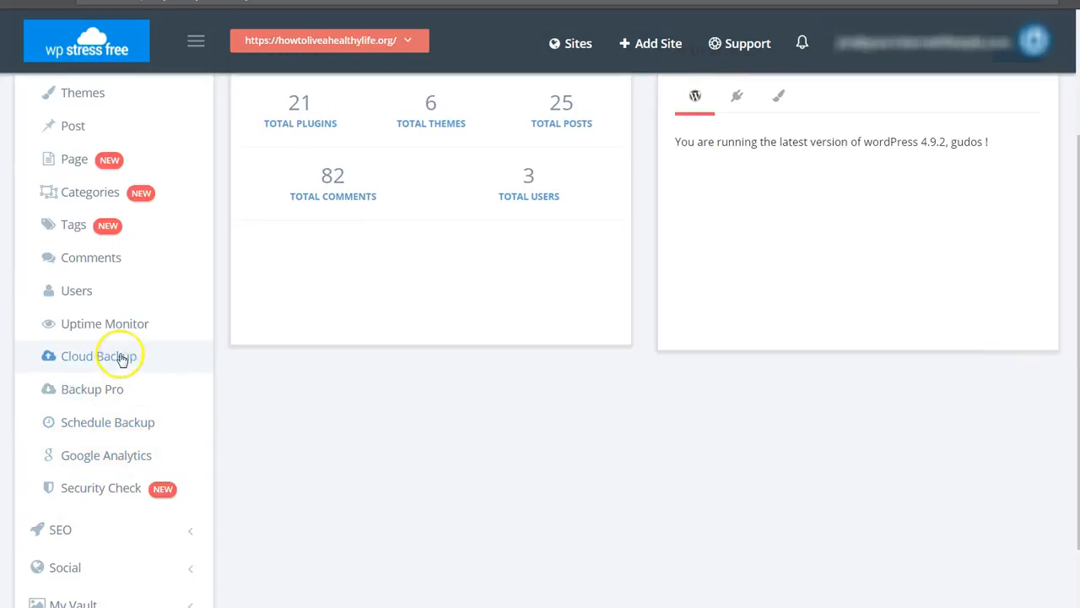
pyautogui.click(114, 432)
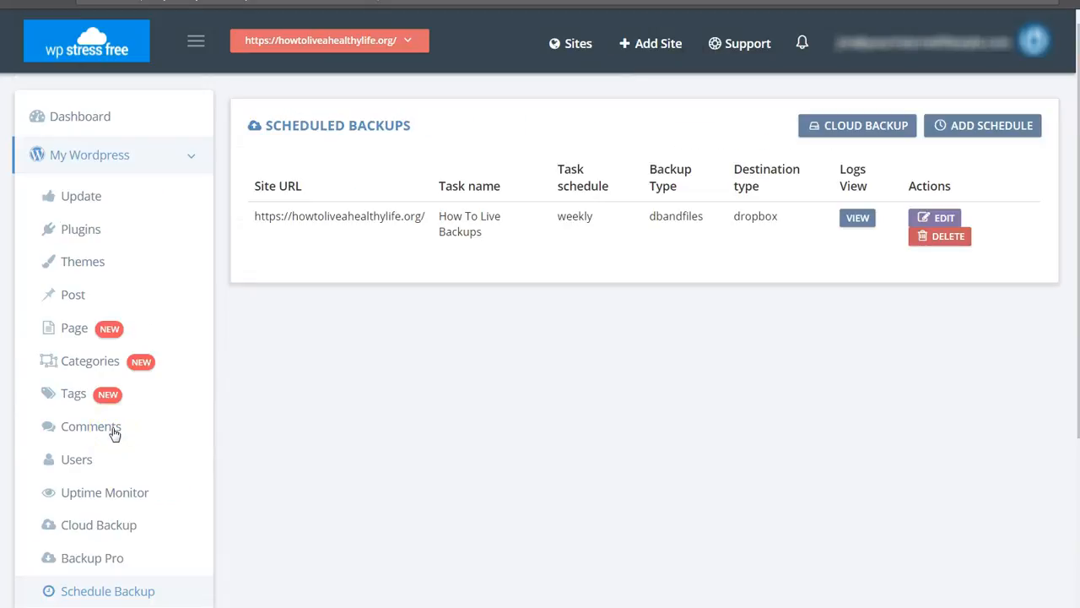
# Delete the existing weekly How To Live Backups schedule and confirm the deletion.
pyautogui.click(497, 409)
pyautogui.click(942, 236)
pyautogui.click(514, 164)
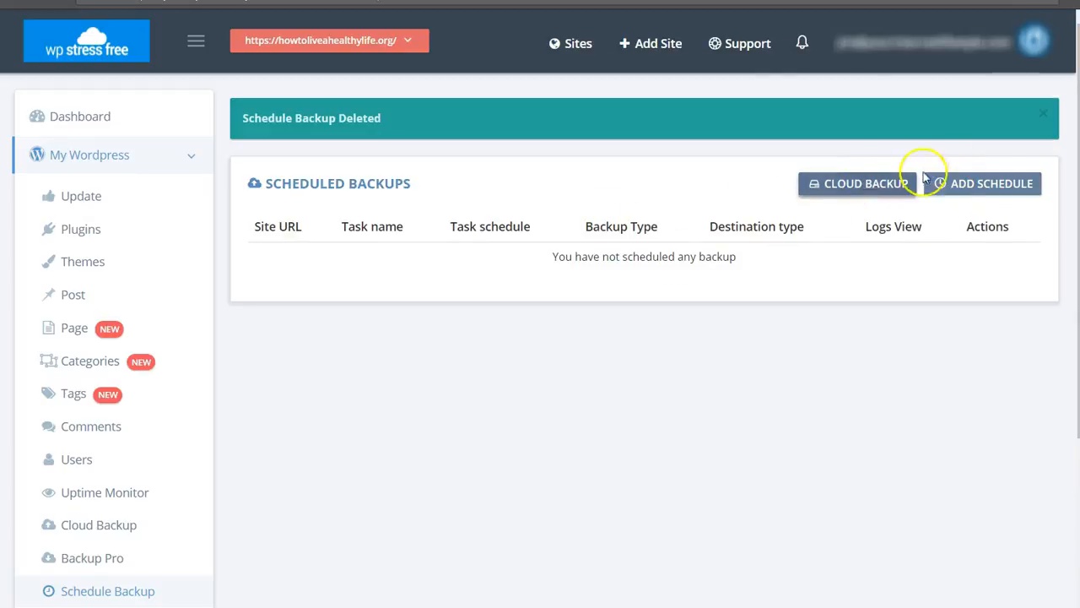
# Add a new backup schedule for howtoliveahealthylife.org with the task name How To Live A Healthy Life.
pyautogui.click(993, 185)
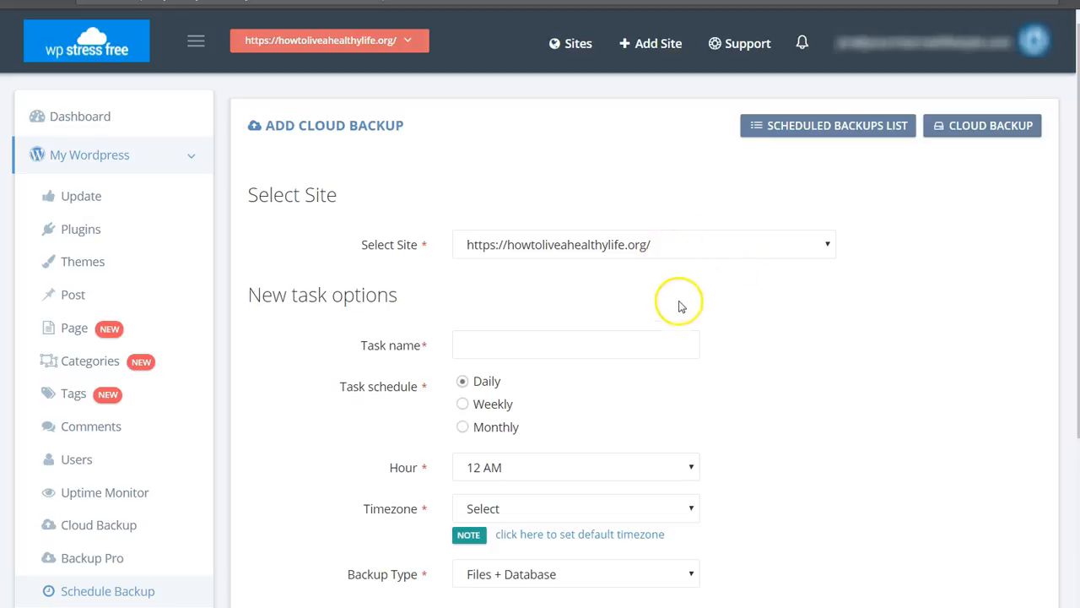
pyautogui.click(615, 344)
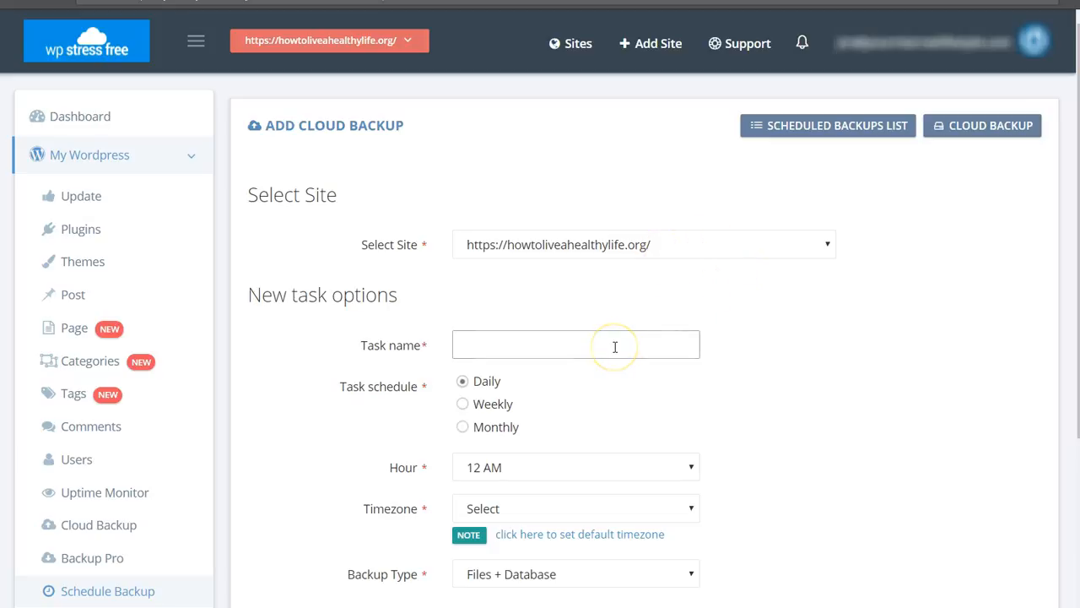
pyautogui.write('How To Live A')
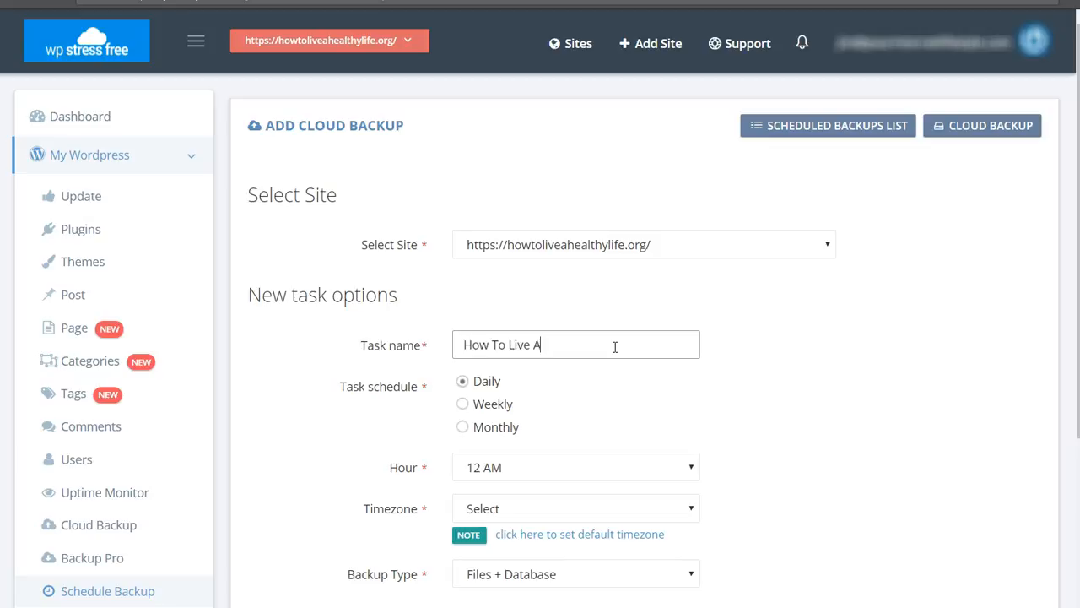
pyautogui.write(' Healthy Life')
# Set the backup task to run monthly, keeping the hour at 12 AM.
pyautogui.scroll(-3, 614, 347)
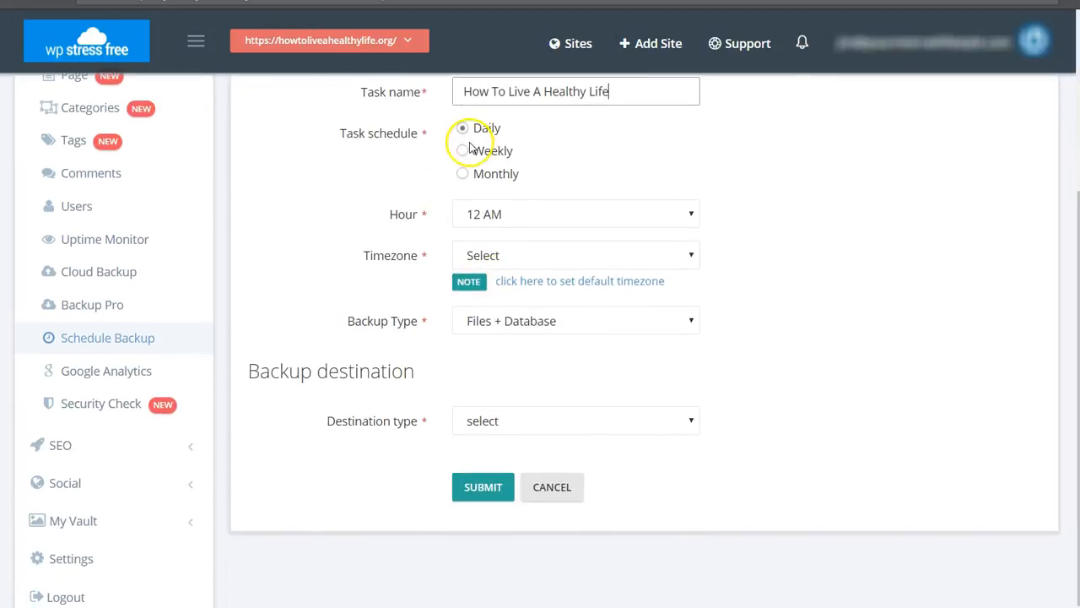
pyautogui.click(475, 152)
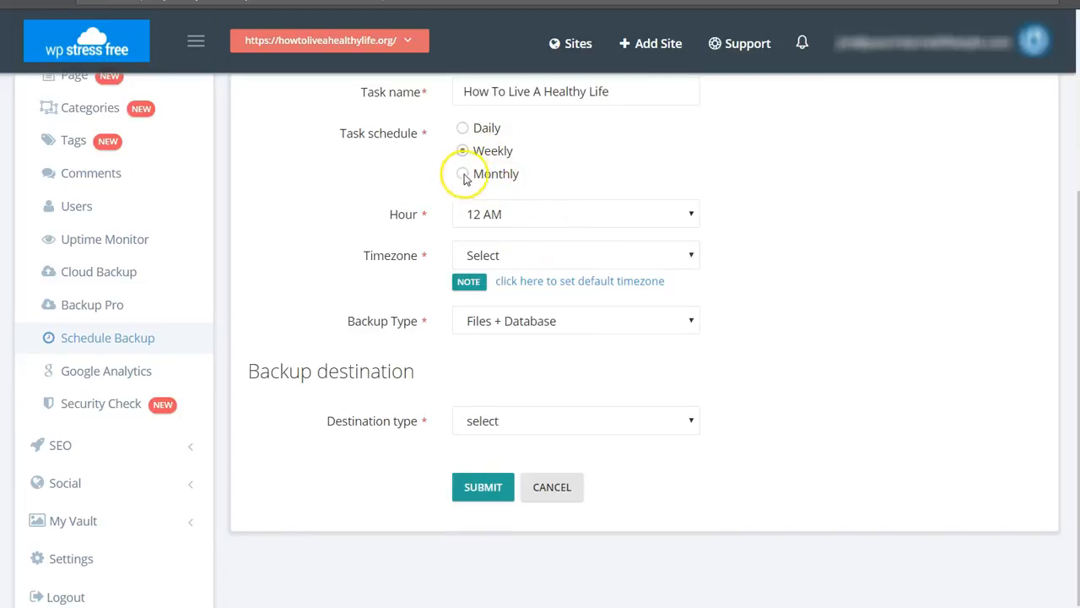
pyautogui.click(467, 173)
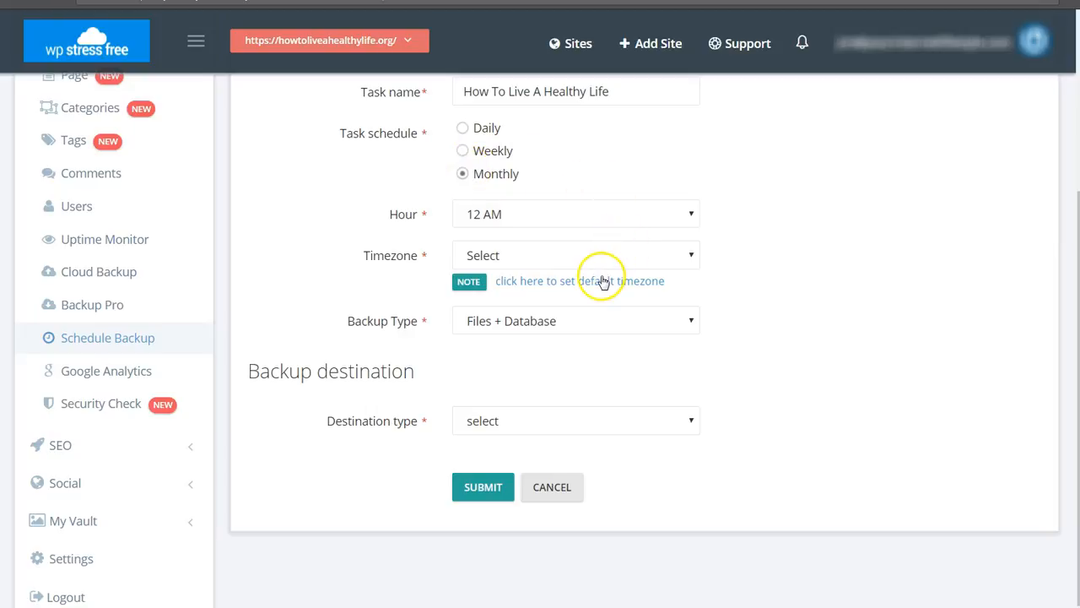
pyautogui.click(656, 219)
pyautogui.click(655, 219)
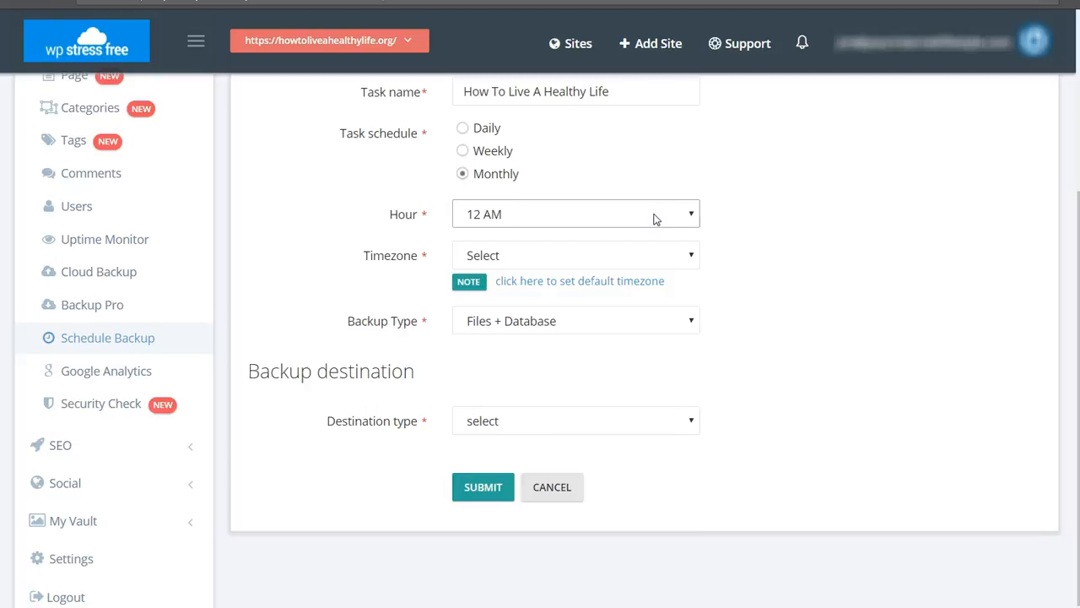
# Set the backup task's timezone to America/Boise GMT( -07:00 ).
pyautogui.click(648, 250)
pyautogui.scroll(-10, 646, 361)
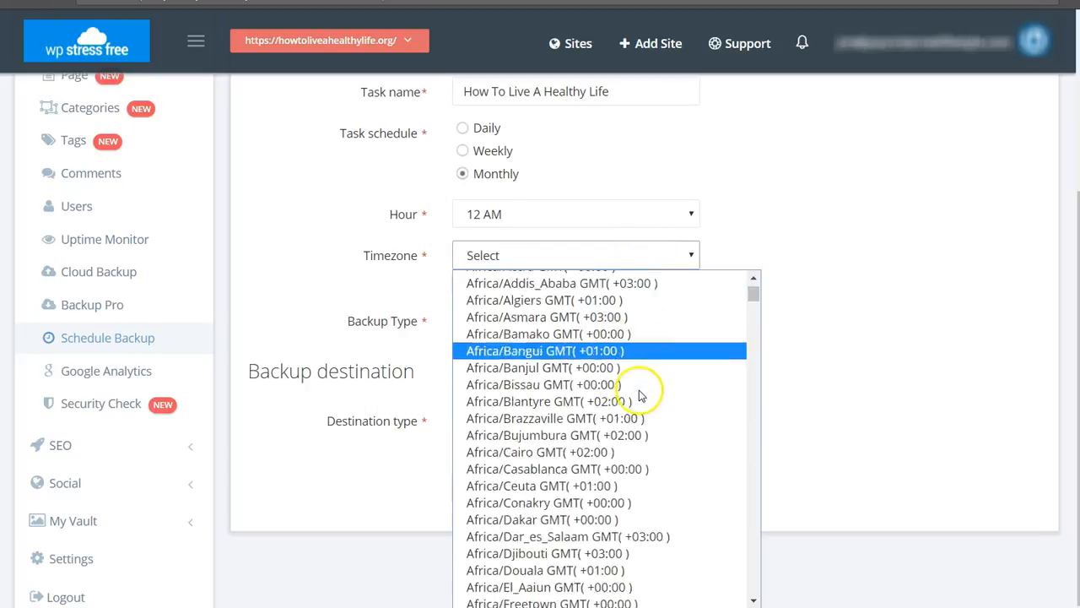
pyautogui.scroll(-7, 632, 447)
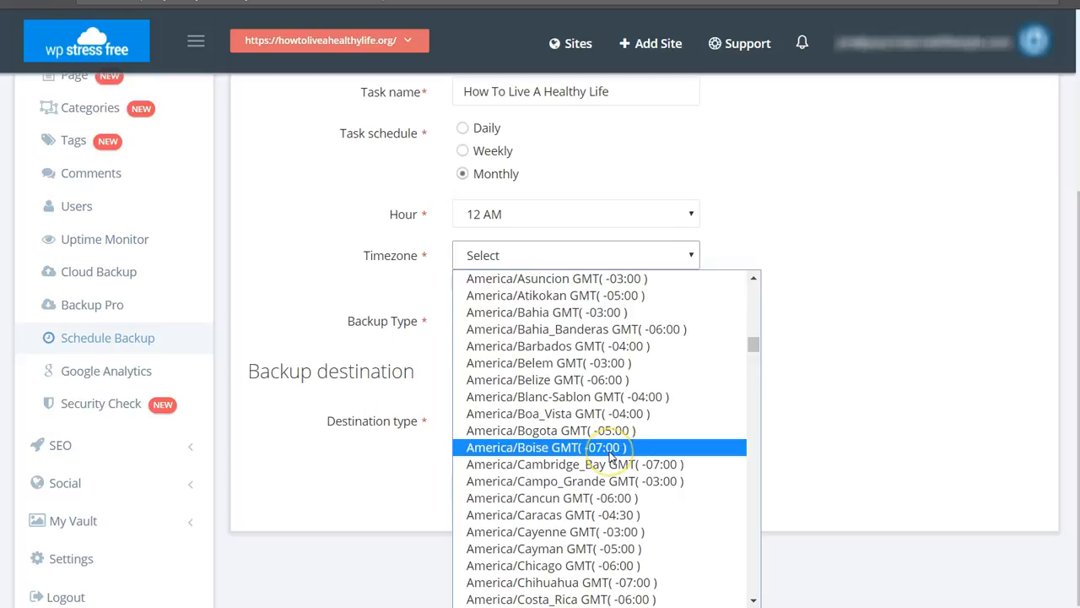
pyautogui.click(611, 452)
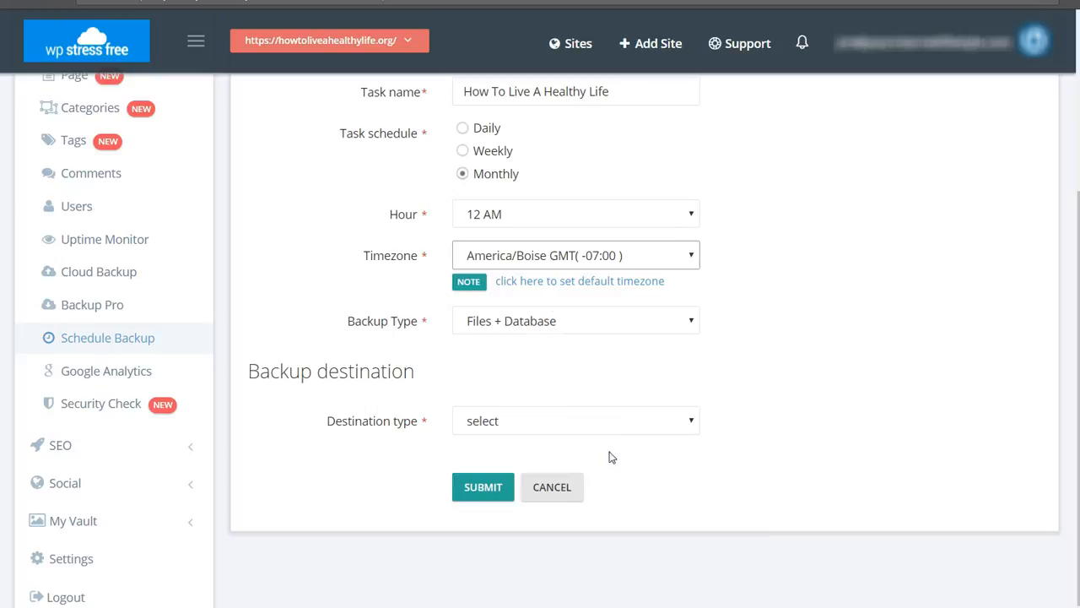
# Choose Files + Database as the backup type and Dropbox as the destination, and submit the schedule.
pyautogui.click(573, 324)
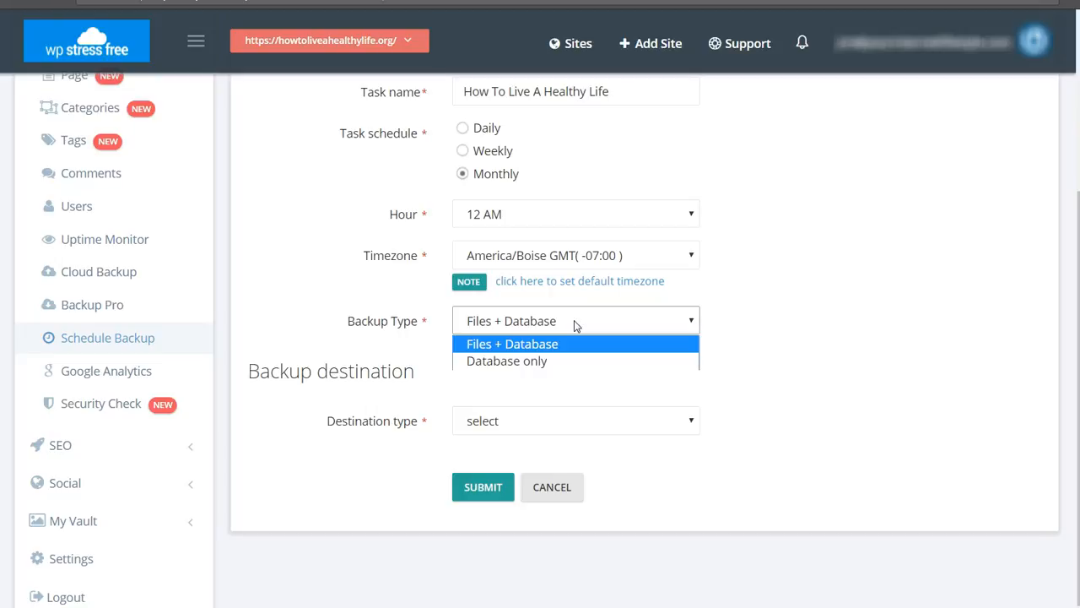
pyautogui.click(579, 346)
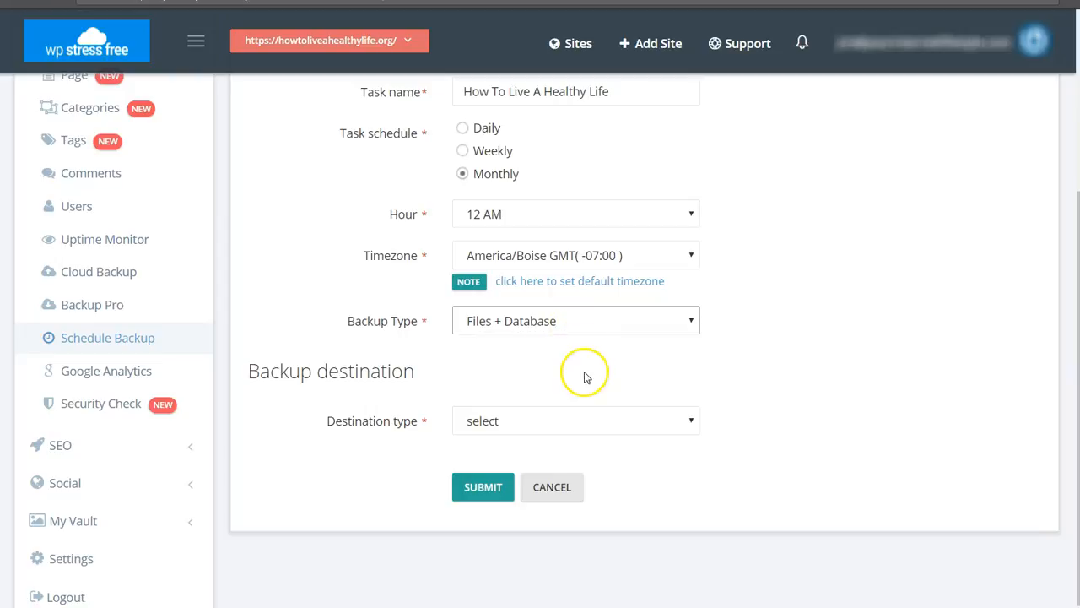
pyautogui.click(547, 424)
pyautogui.click(532, 529)
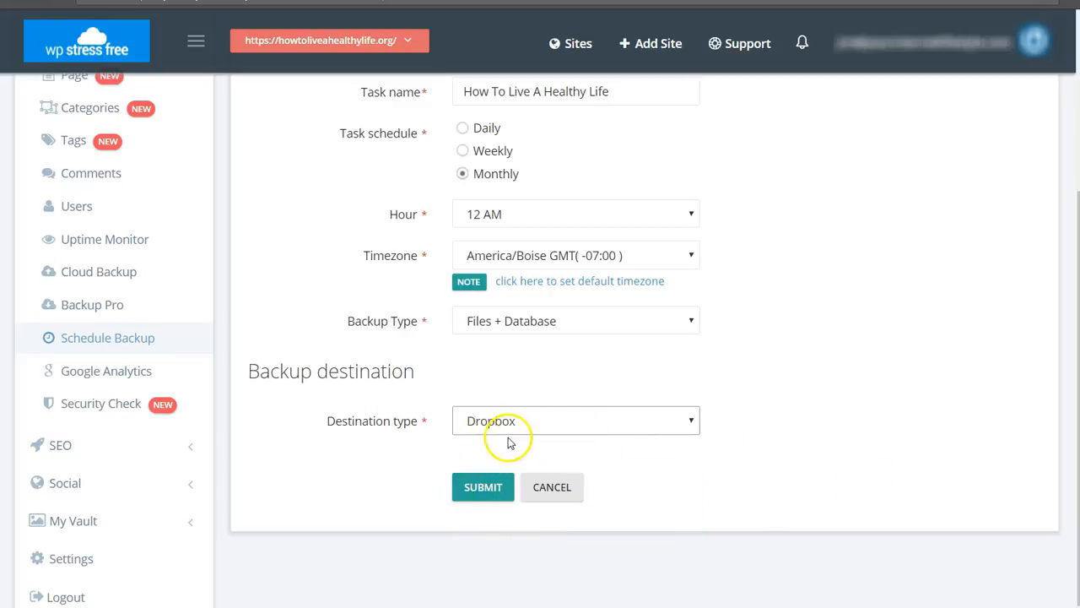
pyautogui.click(478, 488)
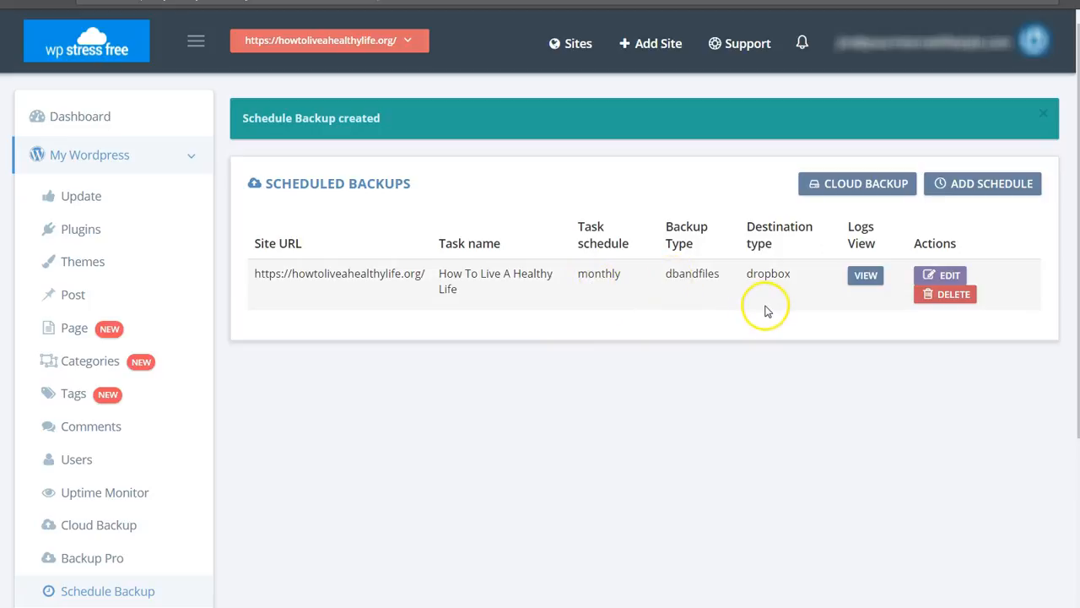
# Go to the site's cloud backup page and run an immediate backup of files and database.
pyautogui.click(848, 185)
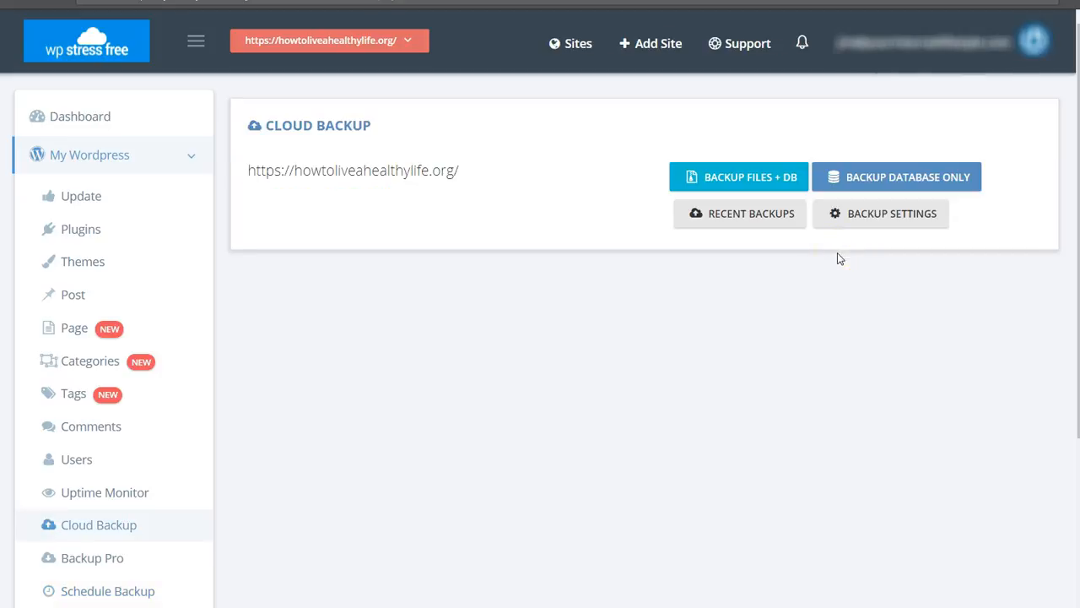
pyautogui.click(710, 186)
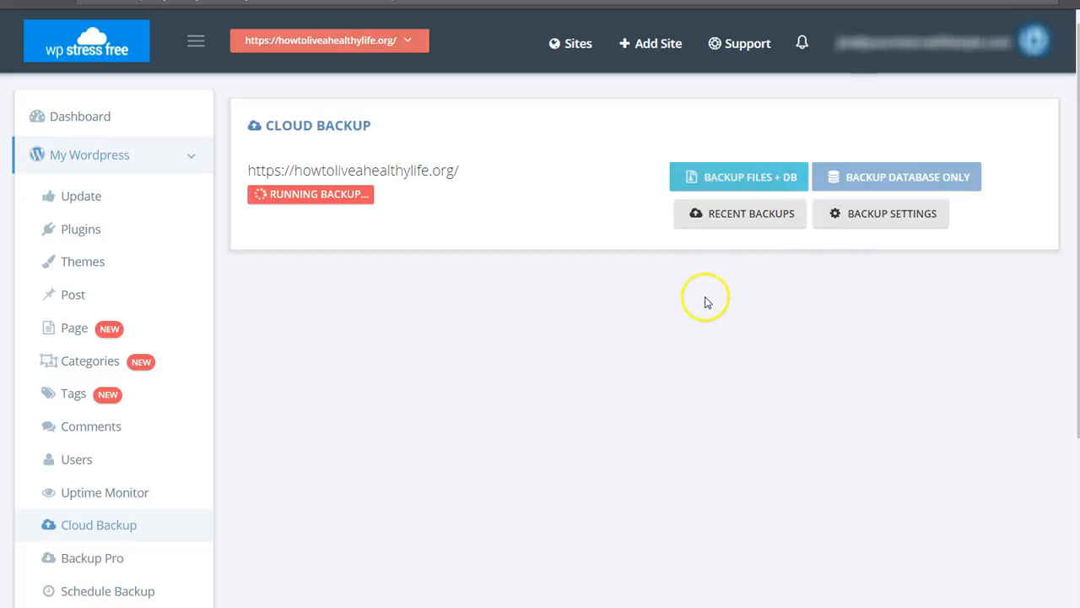